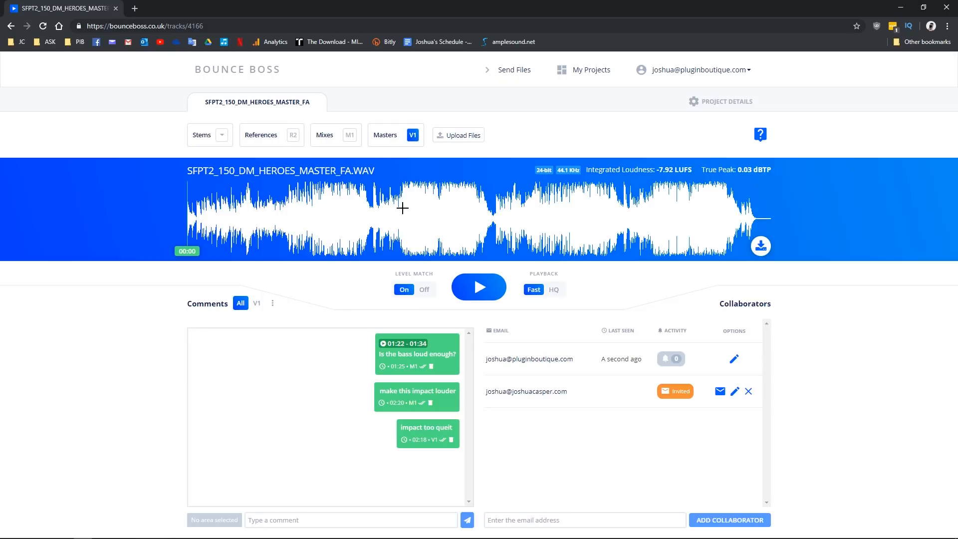
# Step: Switch back and forth between the unmastered mix V1 and the master M1
pyautogui.click(350, 134)
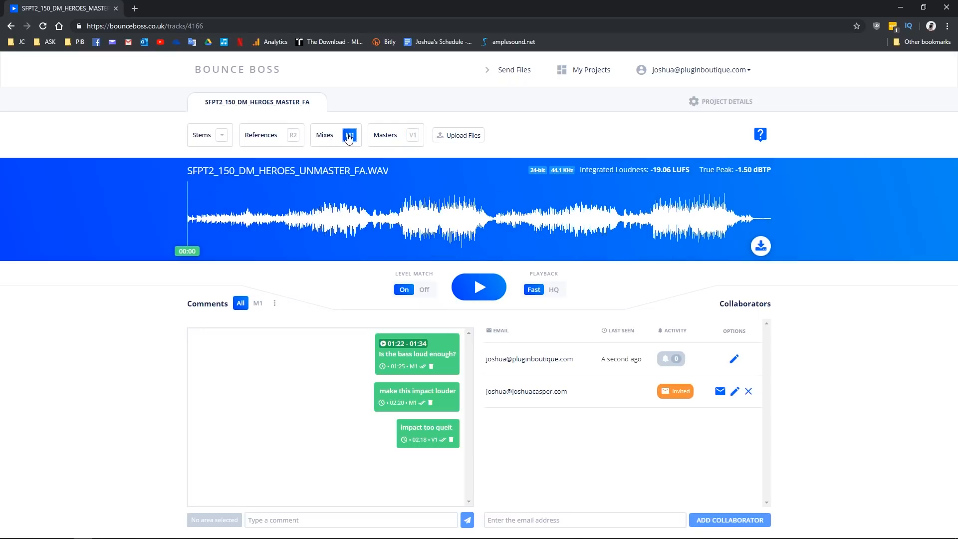
pyautogui.click(413, 136)
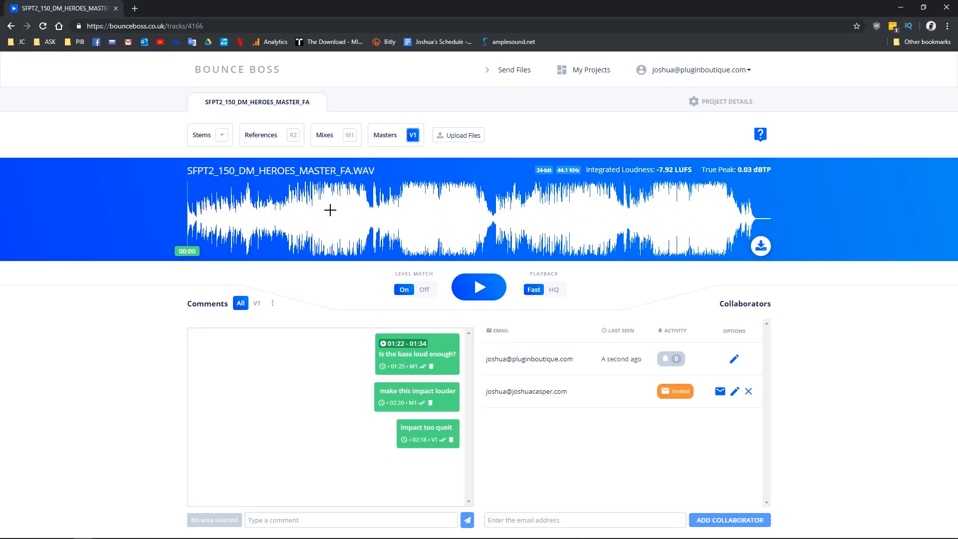
pyautogui.click(350, 136)
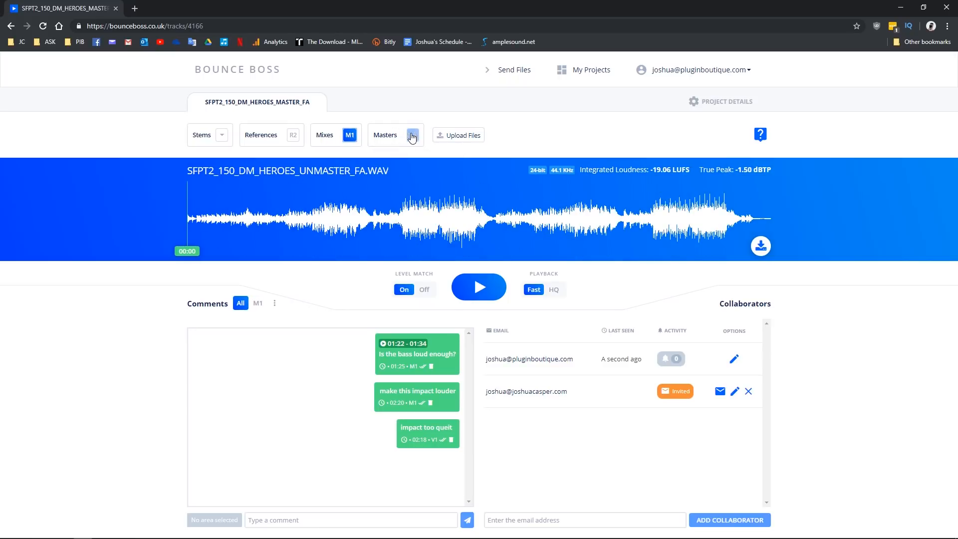
pyautogui.click(413, 135)
pyautogui.click(348, 140)
# Step: Play from 01:08, alternating between the master and the unmastered mix during playback
pyautogui.click(398, 213)
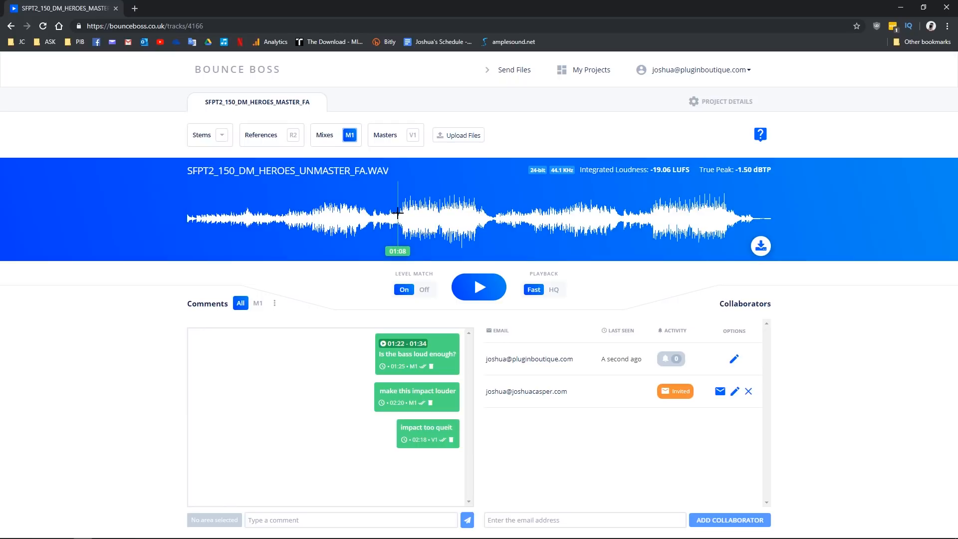
pyautogui.click(480, 293)
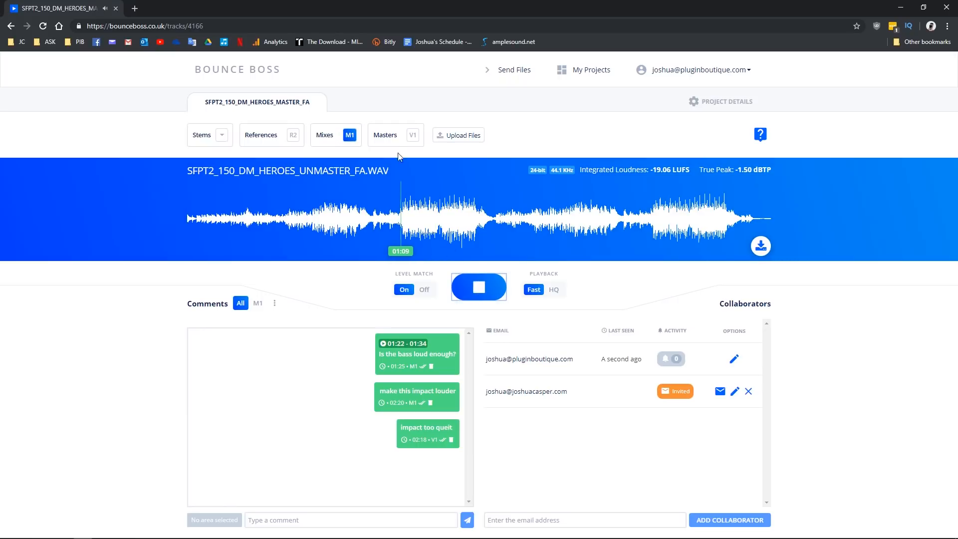
pyautogui.click(412, 136)
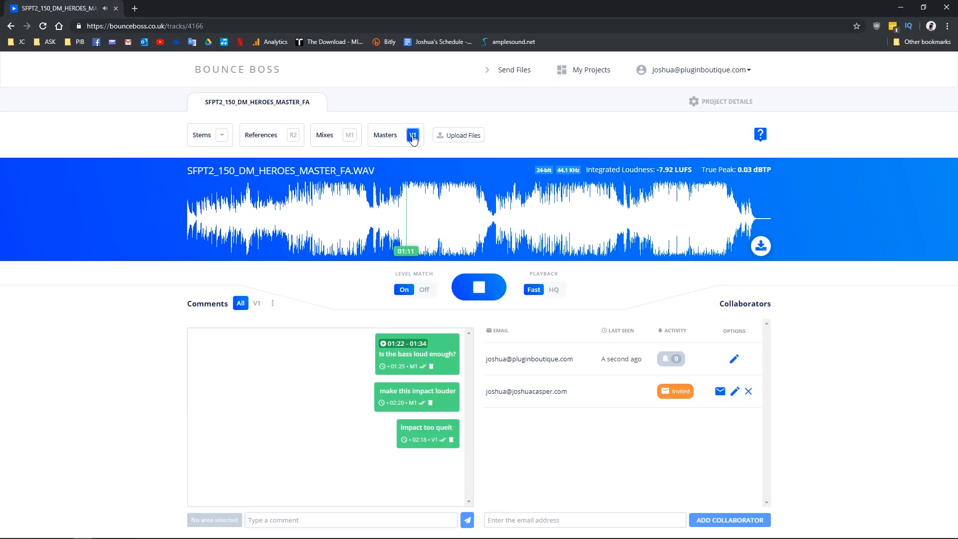
pyautogui.click(350, 136)
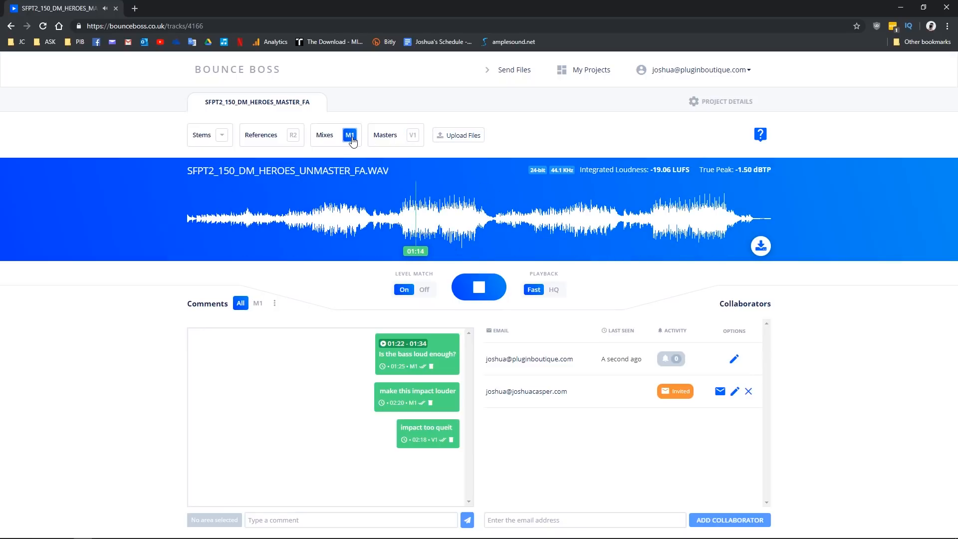
pyautogui.click(413, 136)
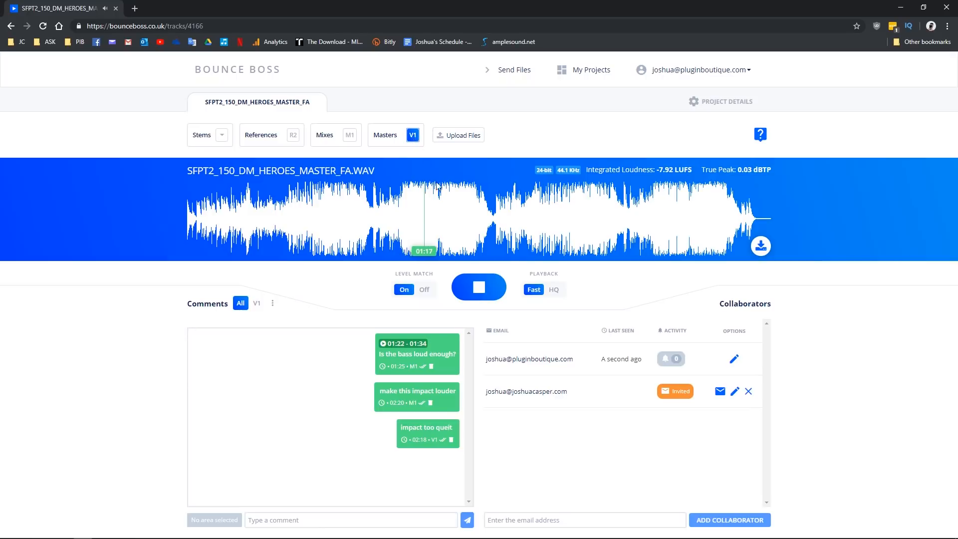
pyautogui.click(350, 135)
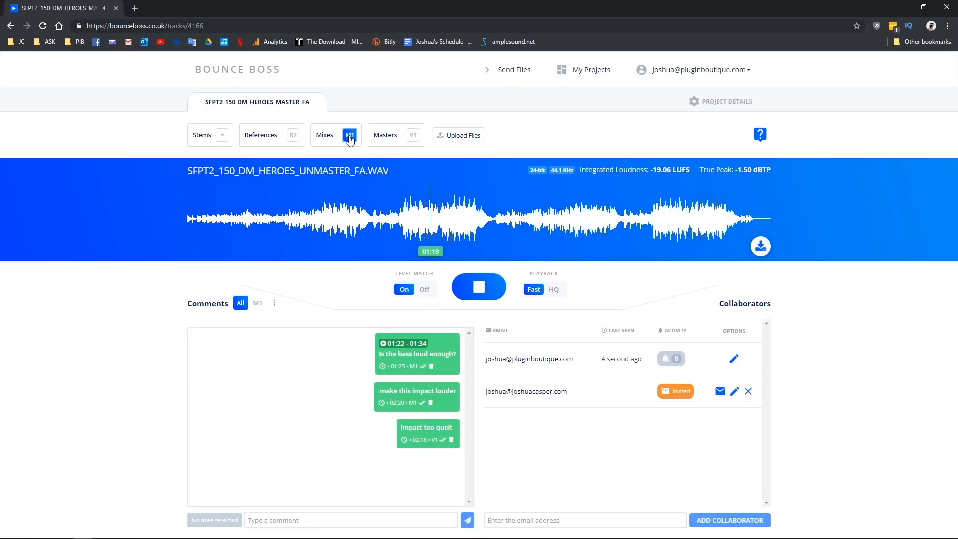
# Step: Compare against the Shiver reference, then end on the master, paused at 01:27
pyautogui.click(293, 136)
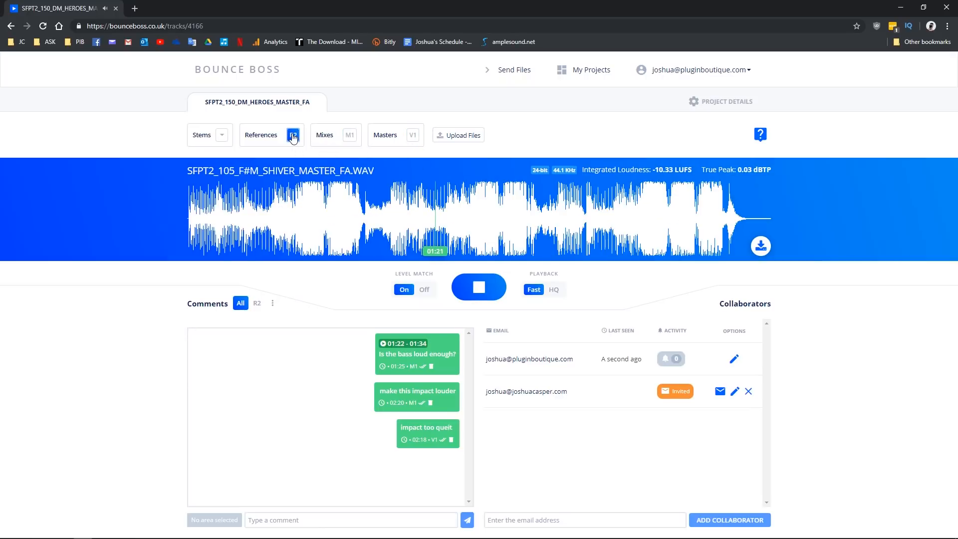
pyautogui.click(350, 135)
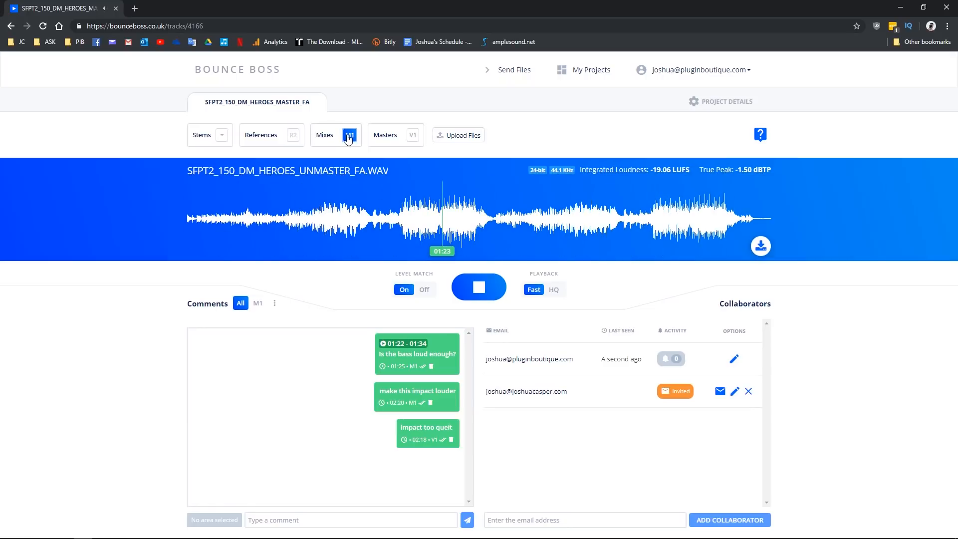
pyautogui.click(413, 136)
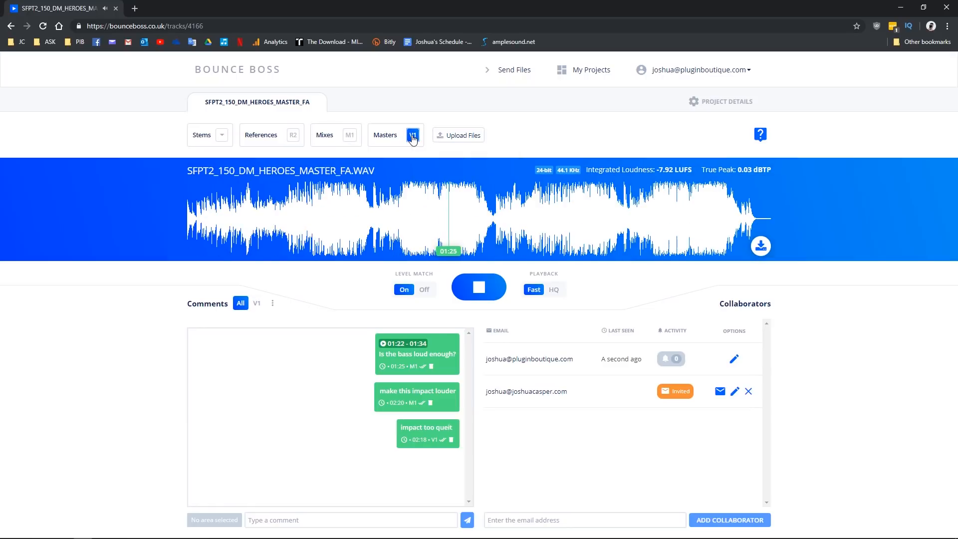
pyautogui.click(480, 291)
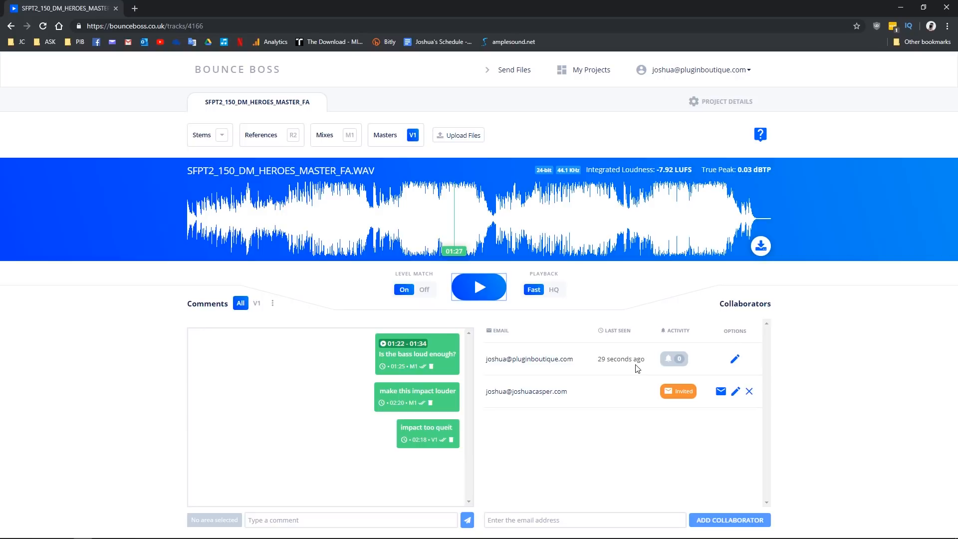
# Step: Remove File downloads and HQ playback permissions from the invited collaborator and update
pyautogui.click(736, 392)
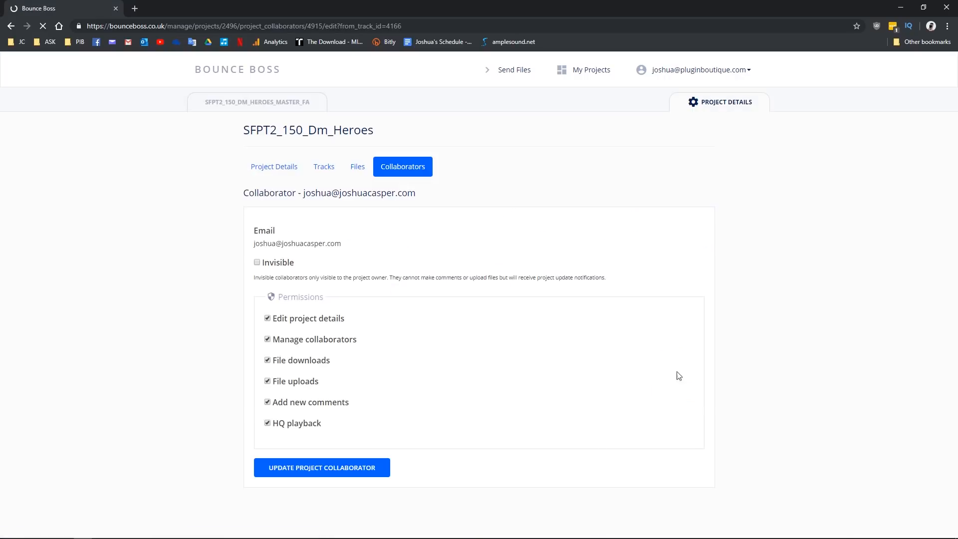
pyautogui.click(267, 361)
pyautogui.click(267, 424)
pyautogui.click(321, 470)
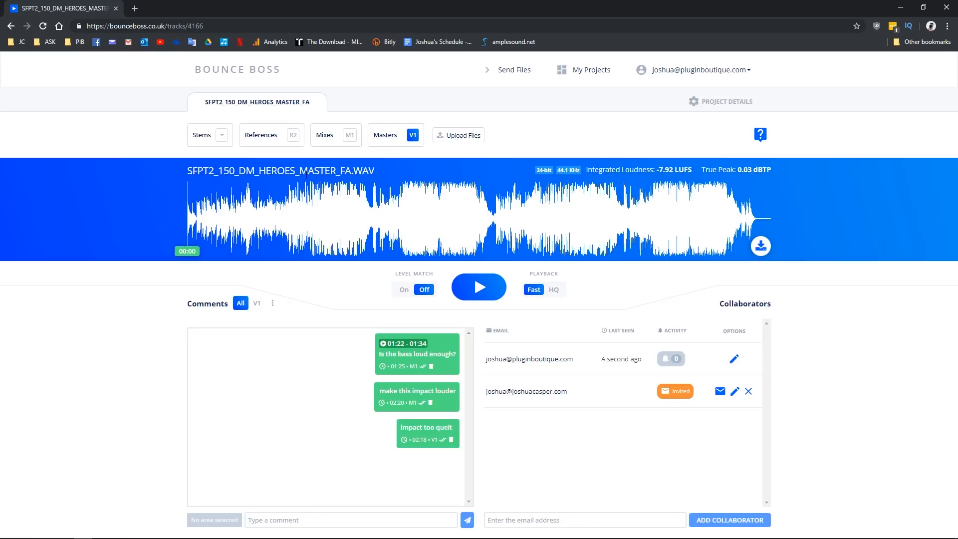
# Step: Check the Stems list, then play the master from 01:13 to 01:17 with Level Match on
pyautogui.click(220, 138)
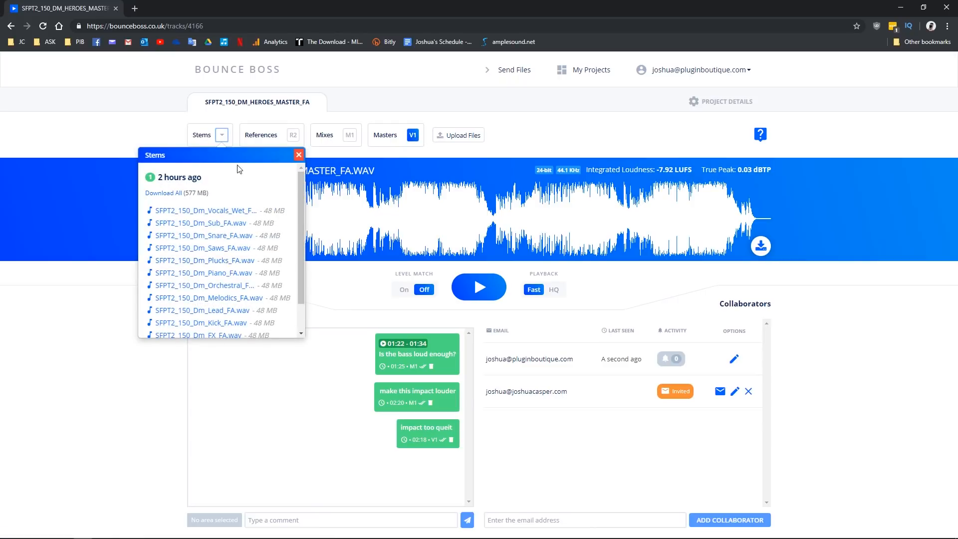
pyautogui.click(298, 155)
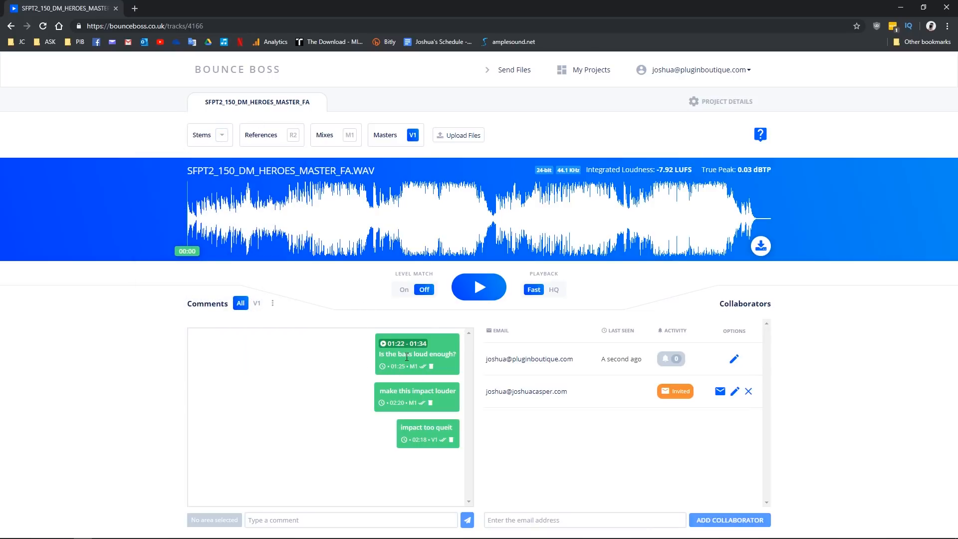
pyautogui.click(411, 231)
pyautogui.click(478, 289)
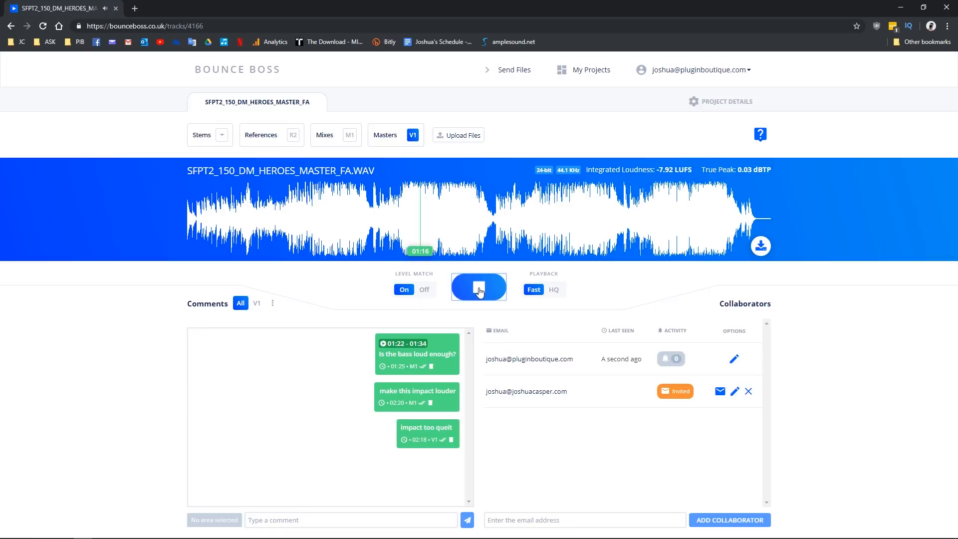
pyautogui.click(478, 292)
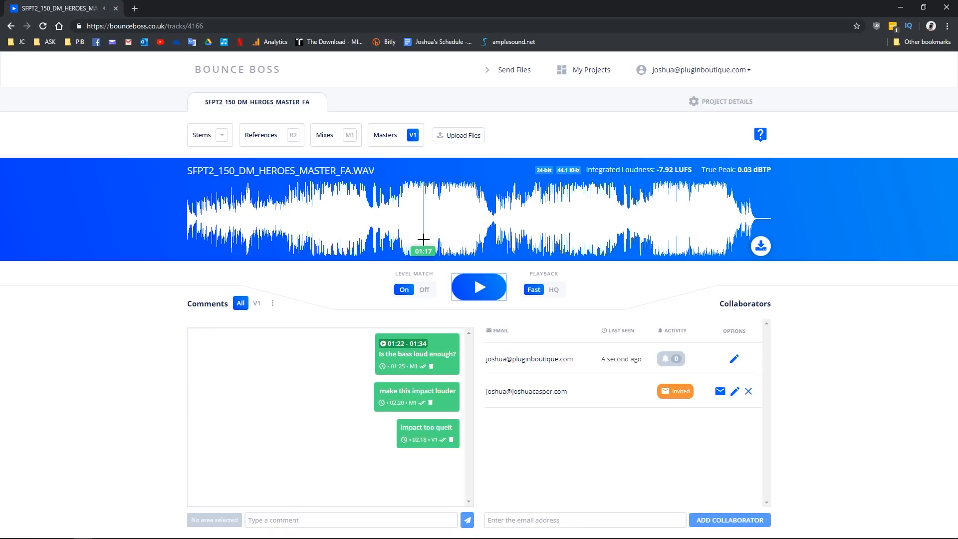
# Step: Select 01:09–01:35 on the master waveform and post the comment 'make bass louder'
pyautogui.moveTo(402, 225); pyautogui.dragTo(481, 224)
pyautogui.click(278, 520)
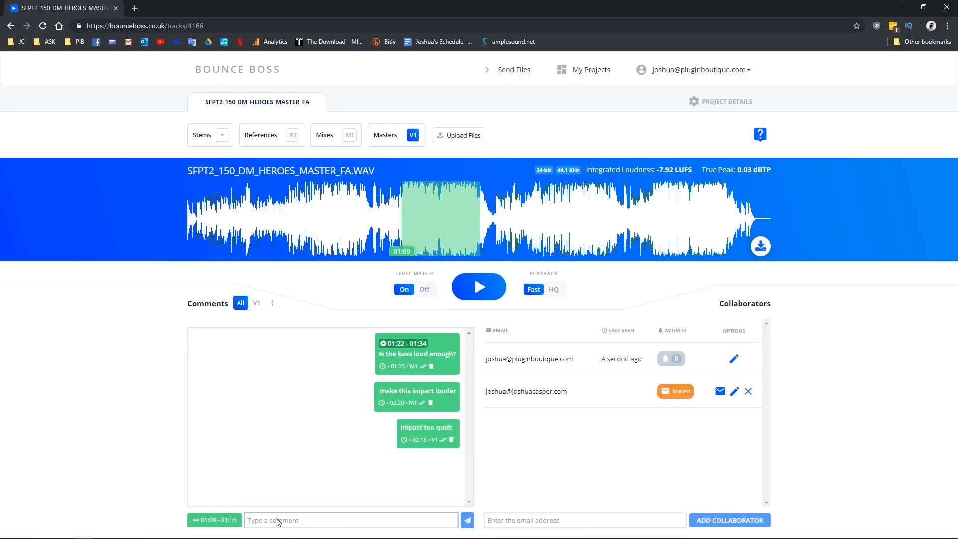
pyautogui.write('make bass louder')
pyautogui.press('Return')
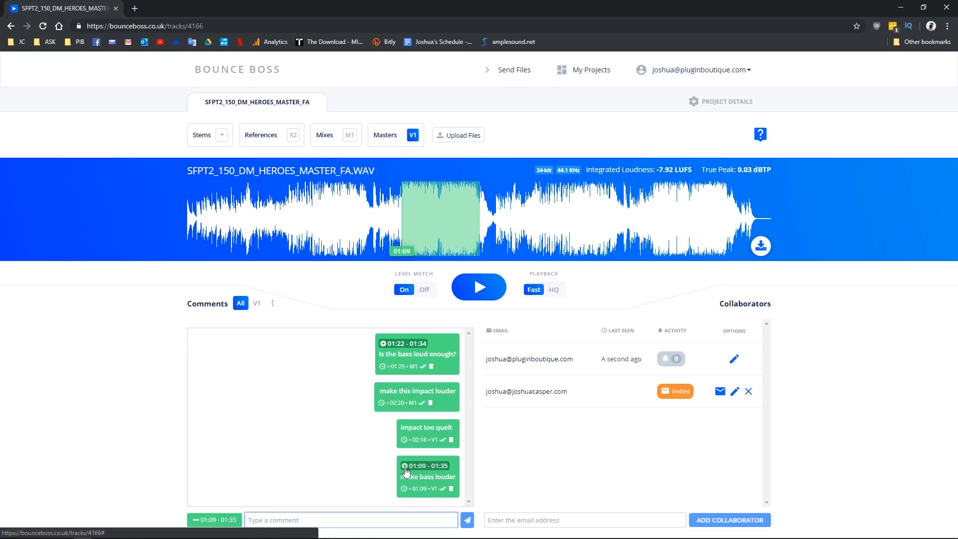
# Step: Clear the selection and replay the commented 01:09–01:35 region from its time badge
pyautogui.click(243, 225)
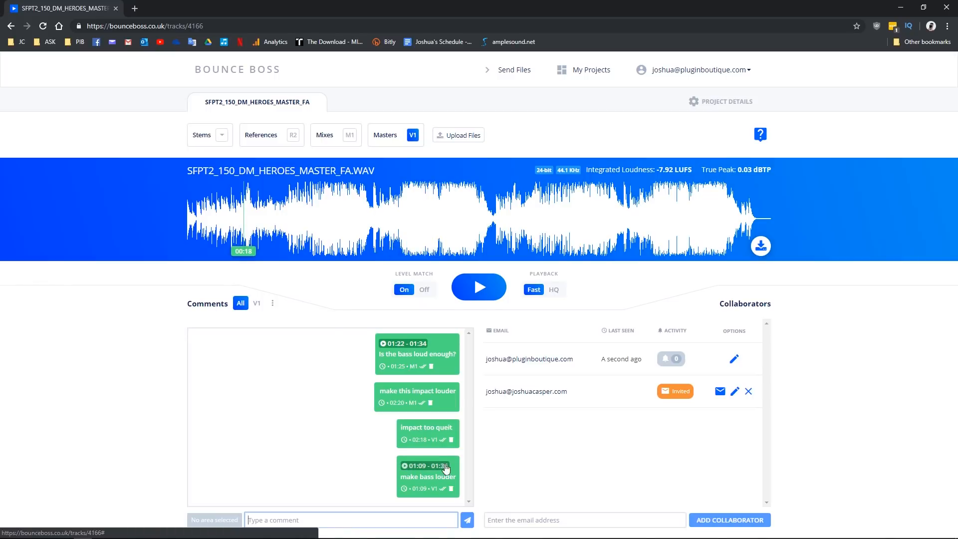
pyautogui.click(405, 469)
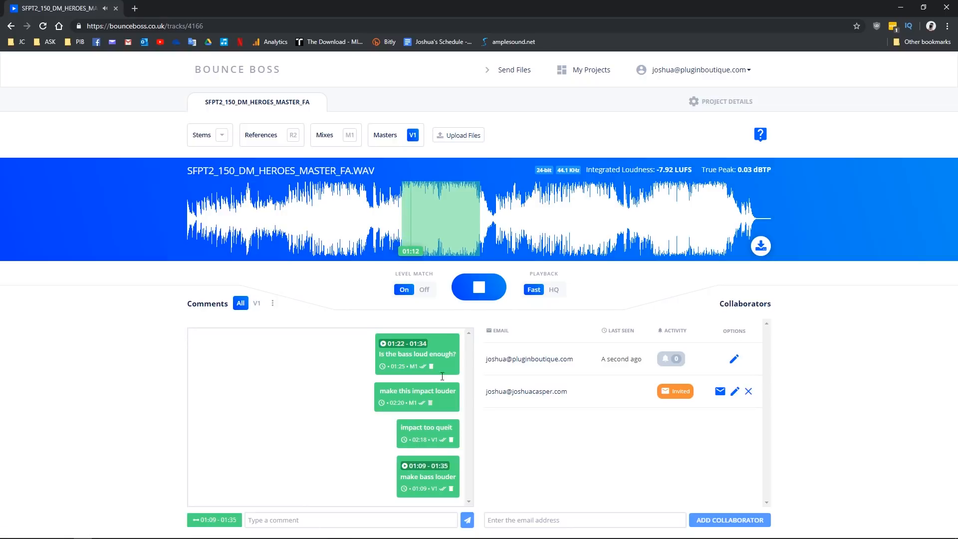
pyautogui.click(479, 287)
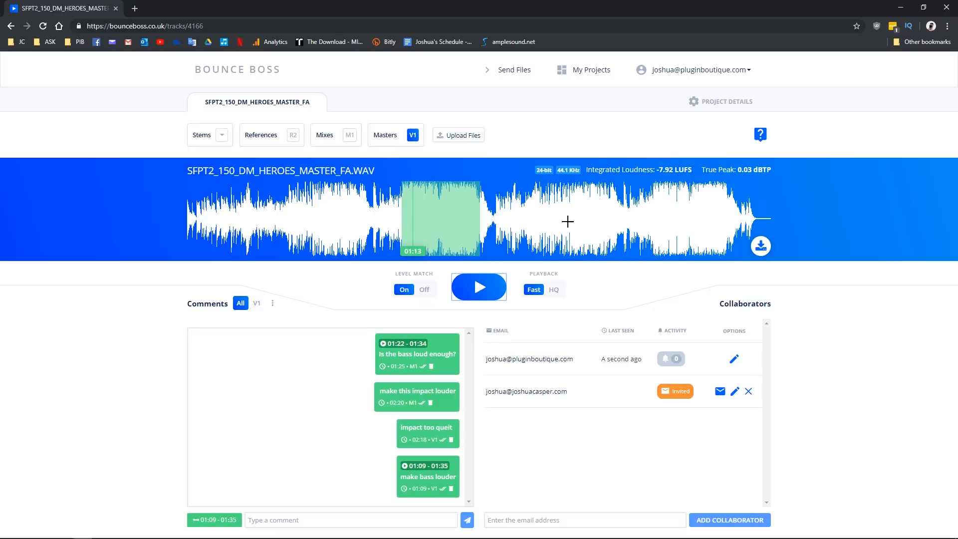
# Step: Preview the master from 02:18 by starting and stopping playback with Space
pyautogui.click(613, 213)
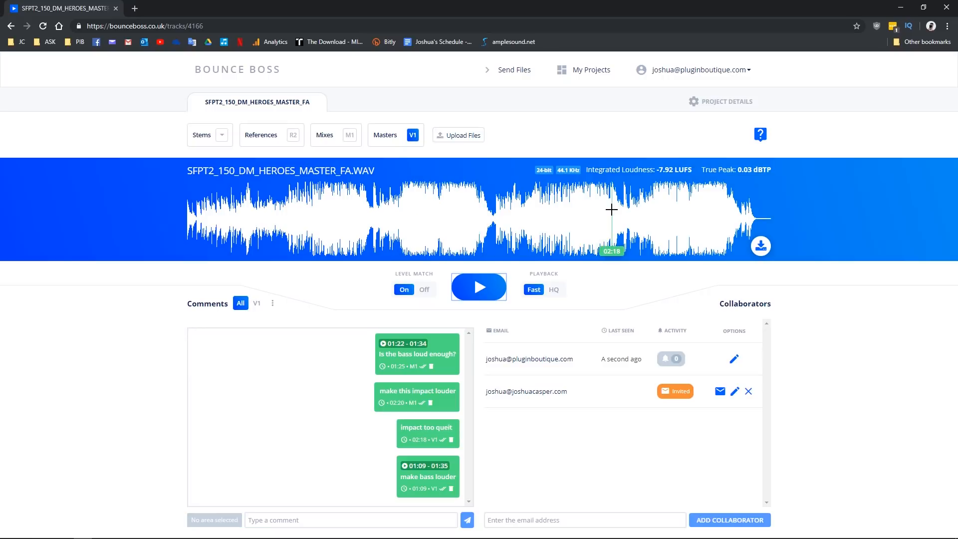
pyautogui.press('space')
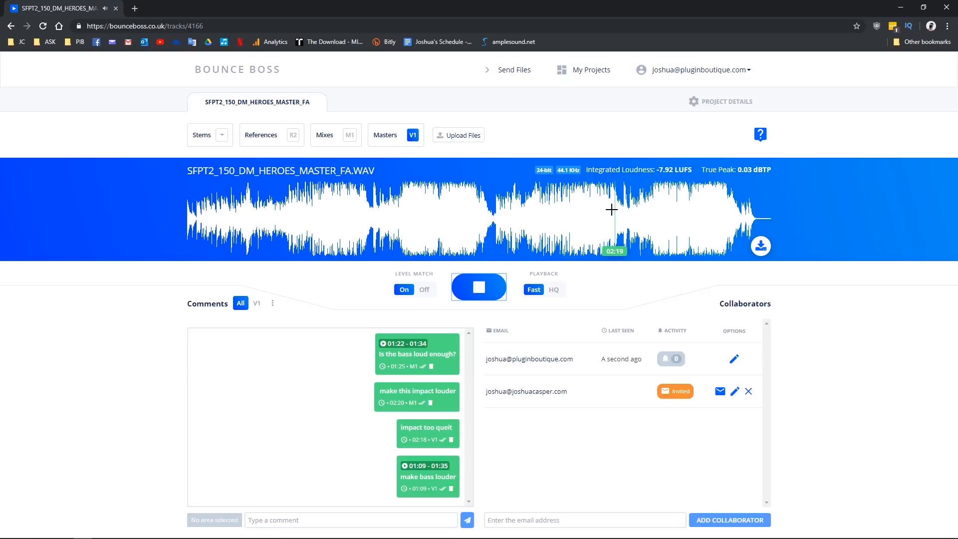
pyautogui.press('space')
# Step: Post the comment 'make impact louder' at 02:18, then briefly play from 02:19
pyautogui.click(275, 522)
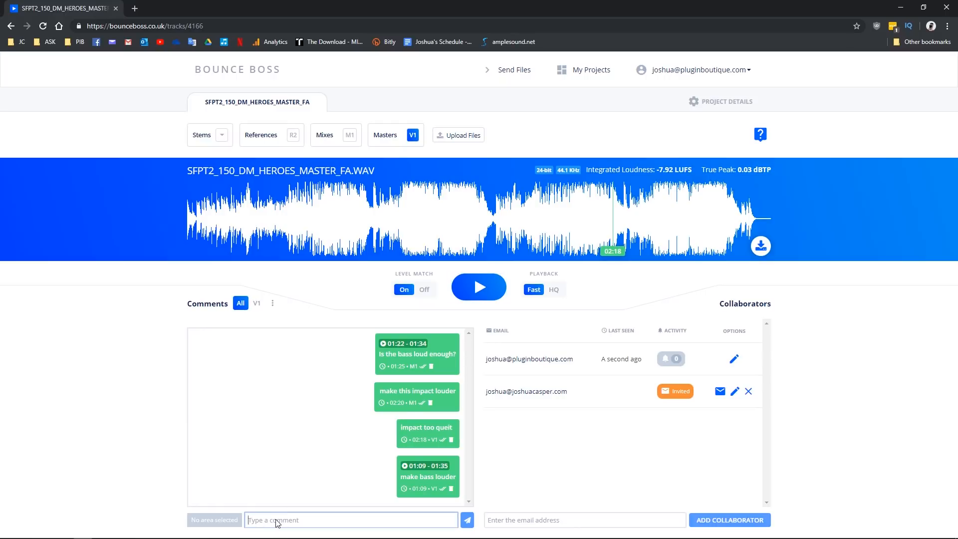
pyautogui.write('make impact louder')
pyautogui.press('Return')
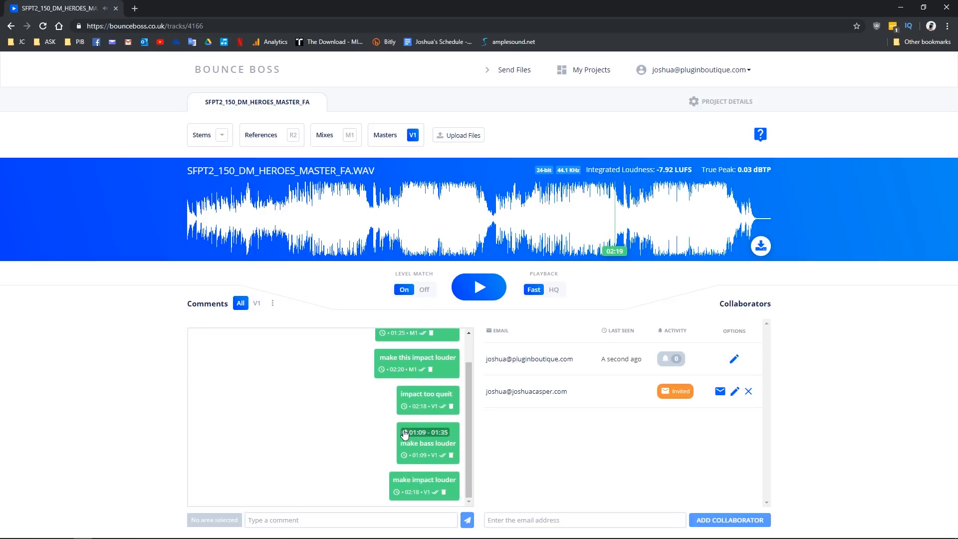
pyautogui.click(413, 497)
# Step: Filter comments to version V1 and check the Integrated Loudness level-match tooltip
pyautogui.click(257, 305)
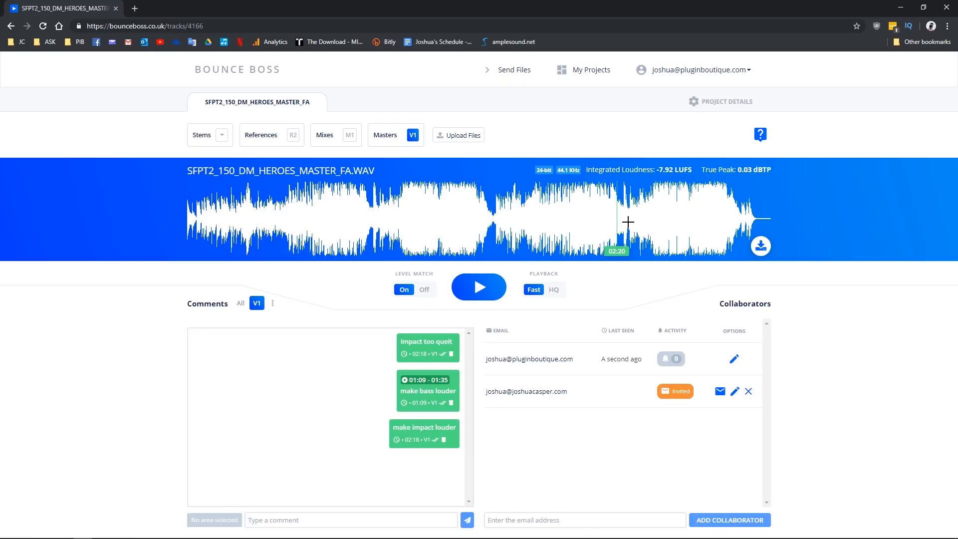
pyautogui.moveTo(649, 169)
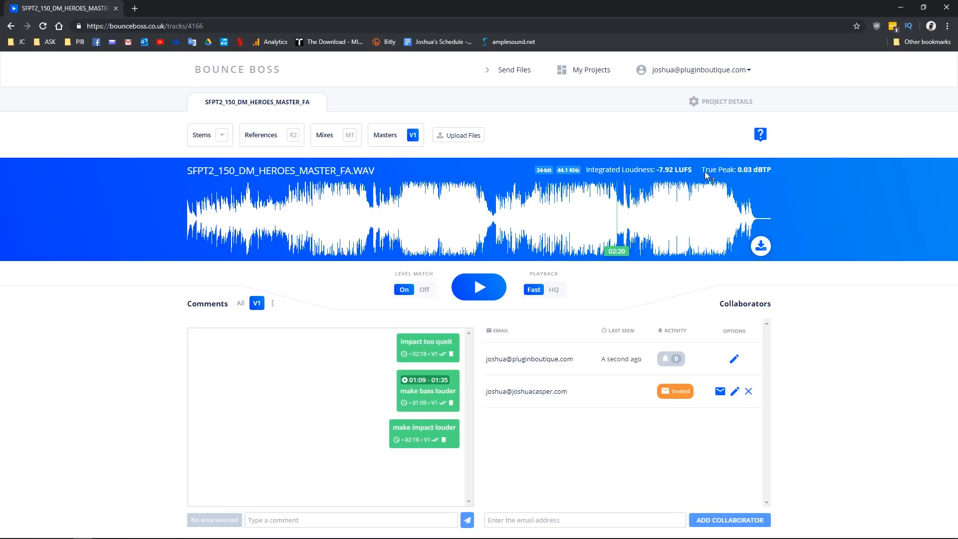